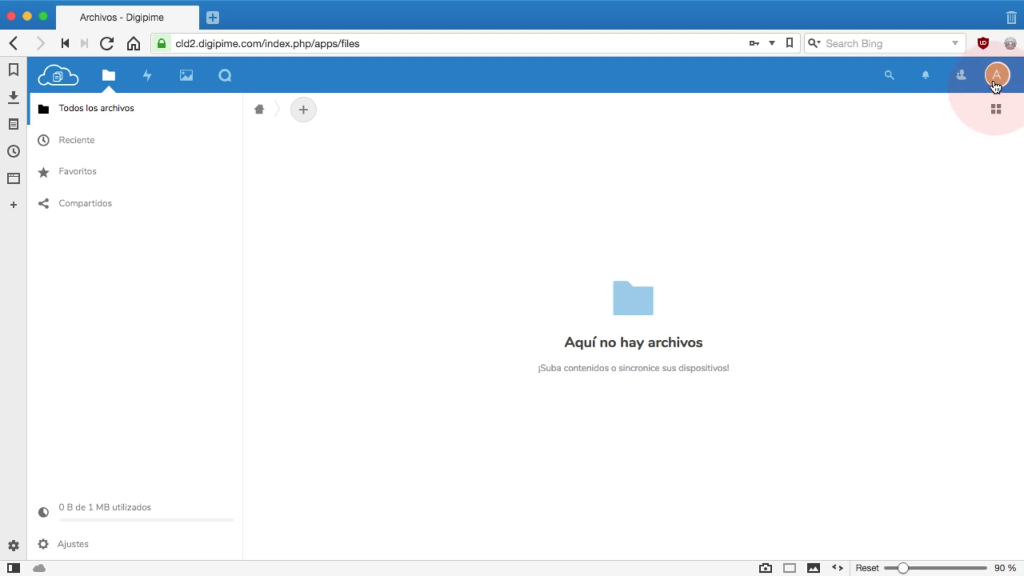
# - Go to the Usuarios admin page from the avatar menu and start a new user entry
pyautogui.click(996, 75)
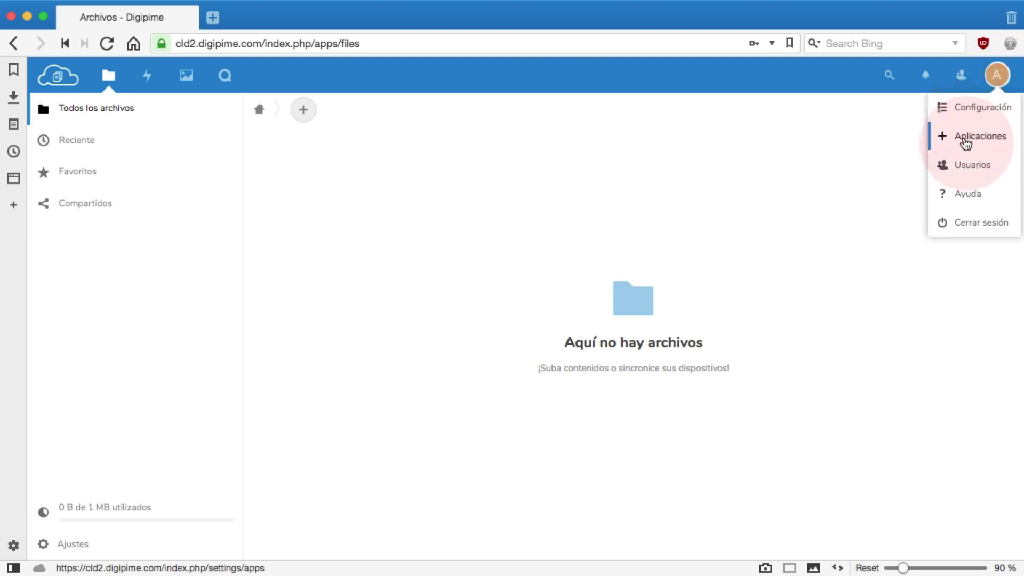
pyautogui.click(969, 166)
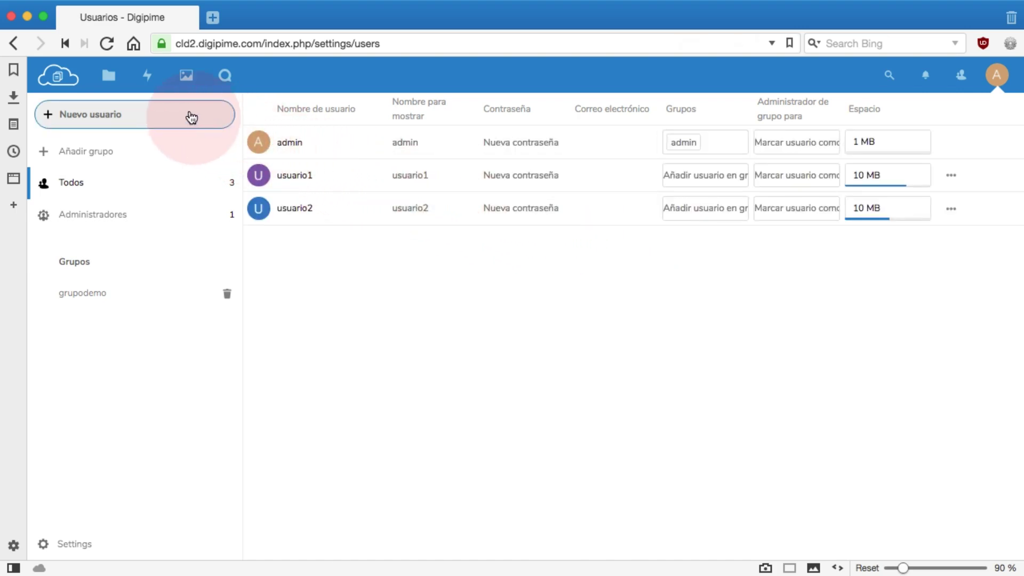
pyautogui.click(133, 116)
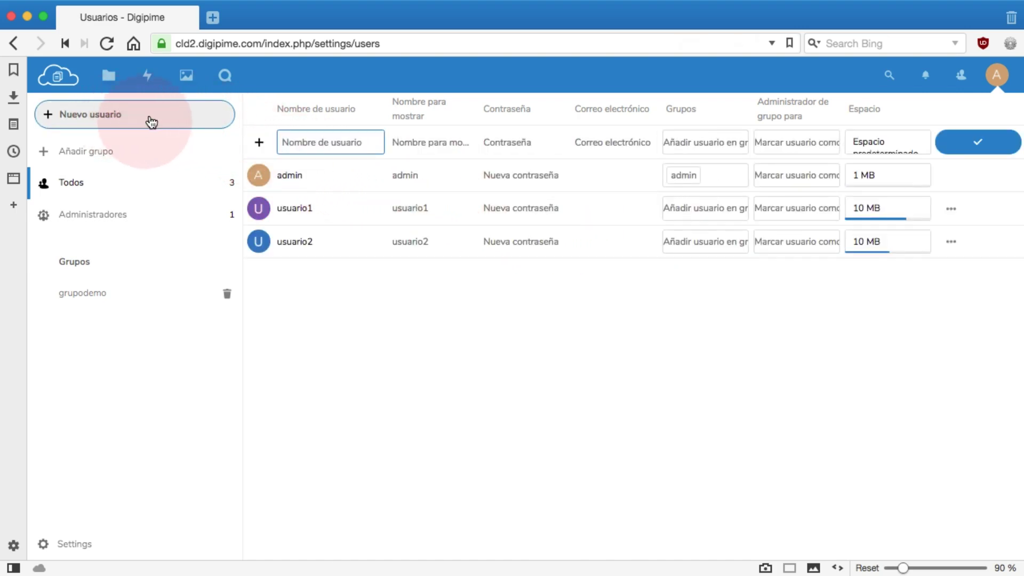
# - Fill in the new user's username, accented display name, password and e-mail address
pyautogui.click(324, 135)
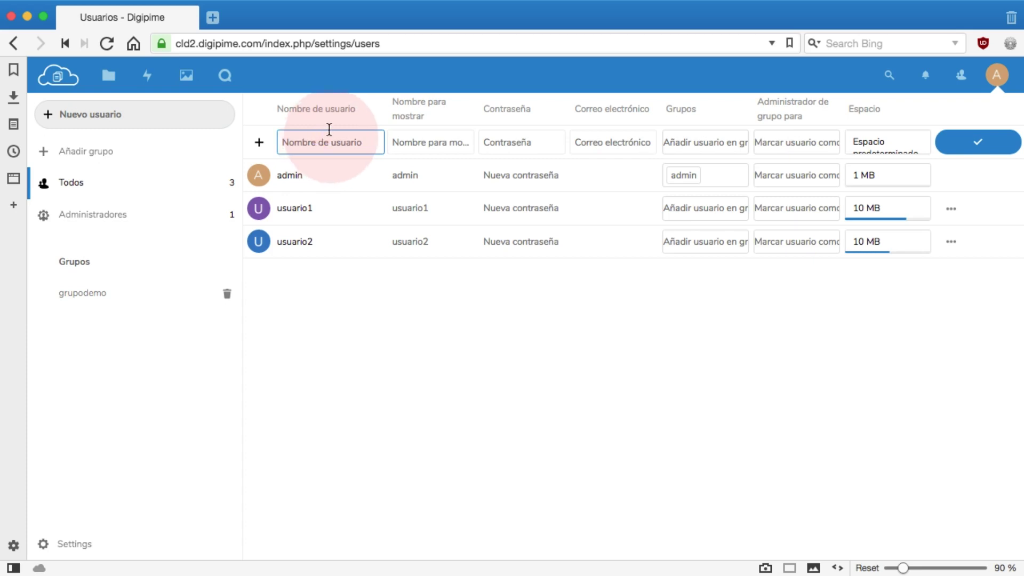
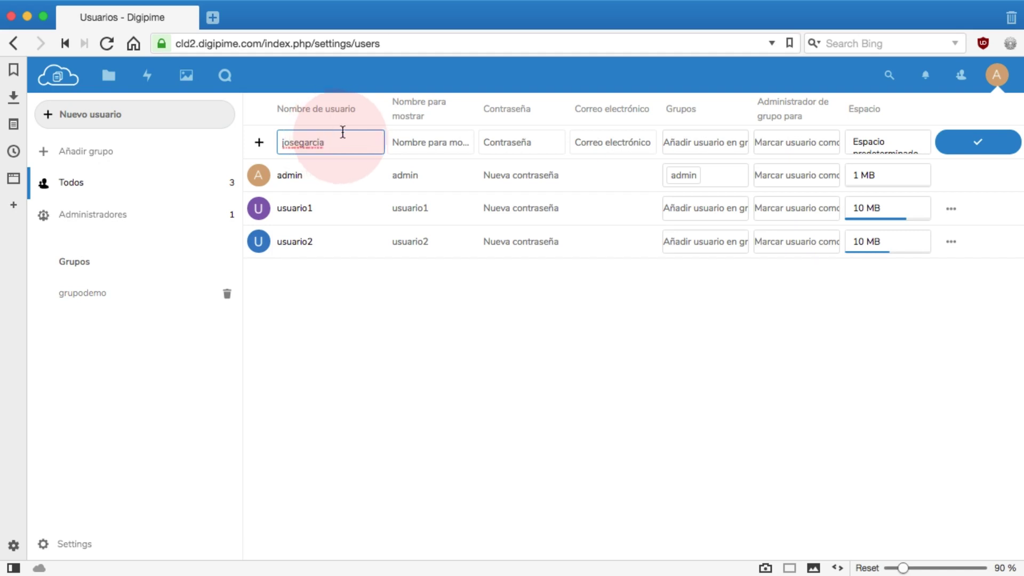
pyautogui.click(411, 140)
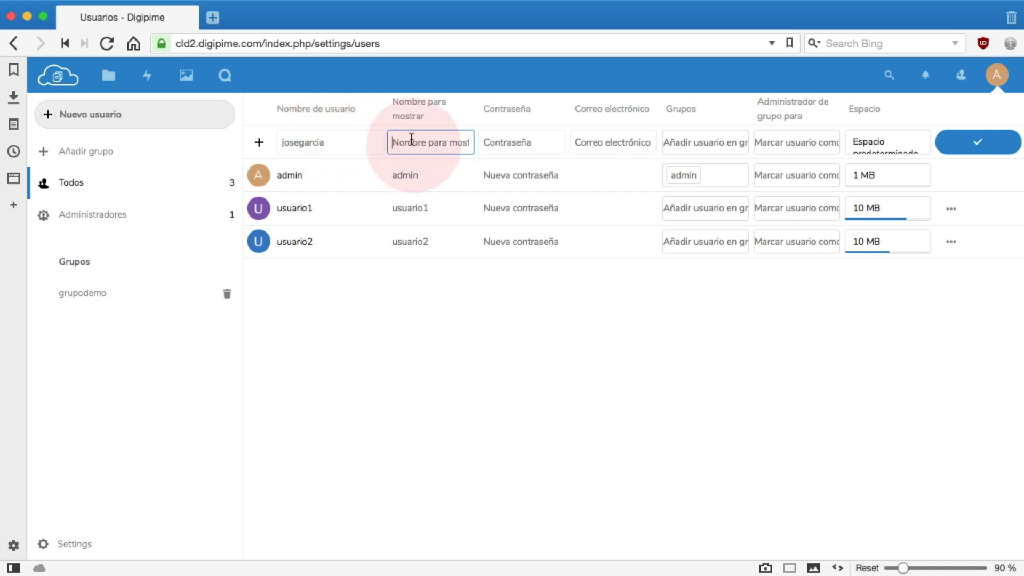
pyautogui.press('dead_acute')
pyautogui.click(495, 138)
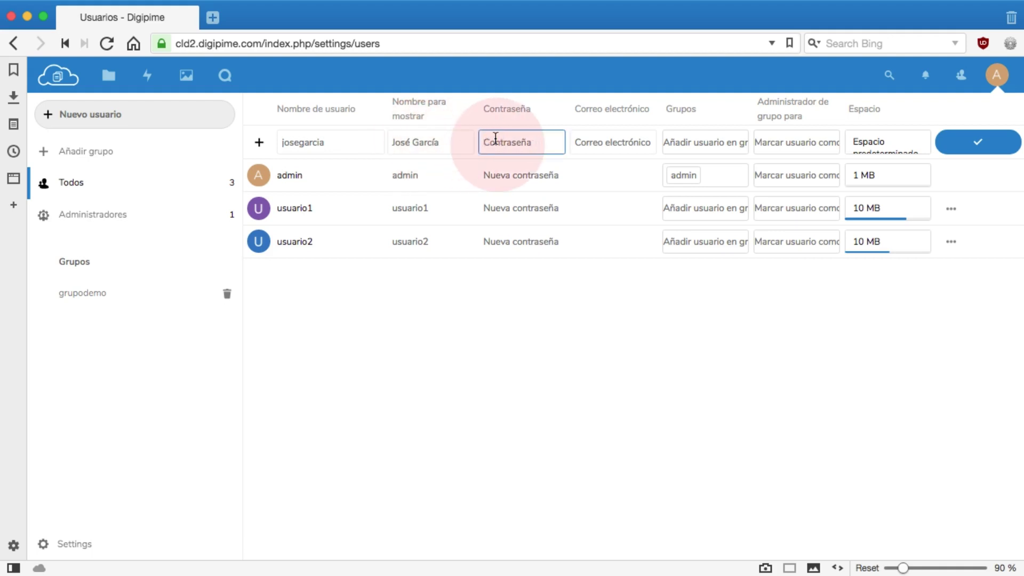
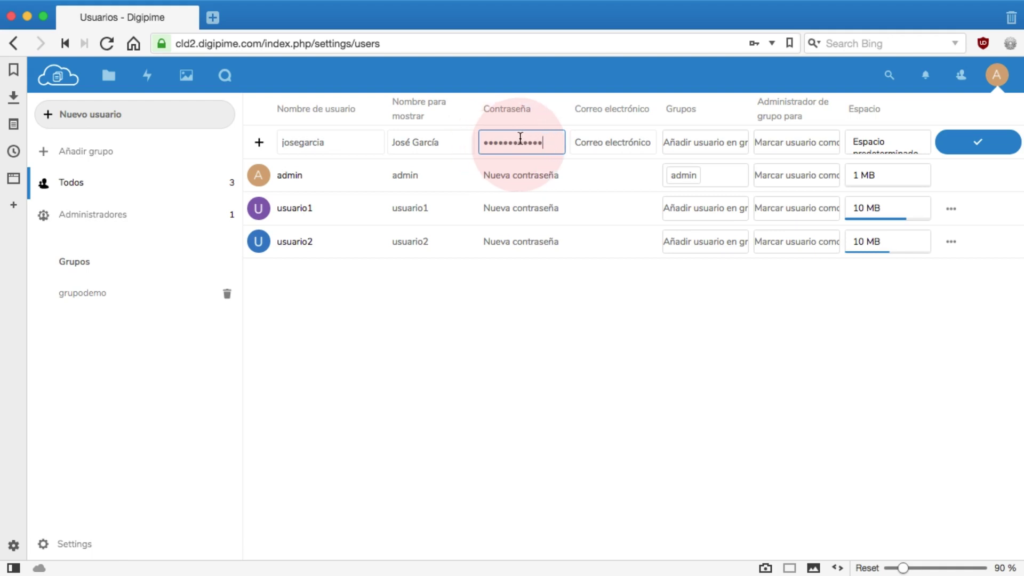
pyautogui.click(579, 143)
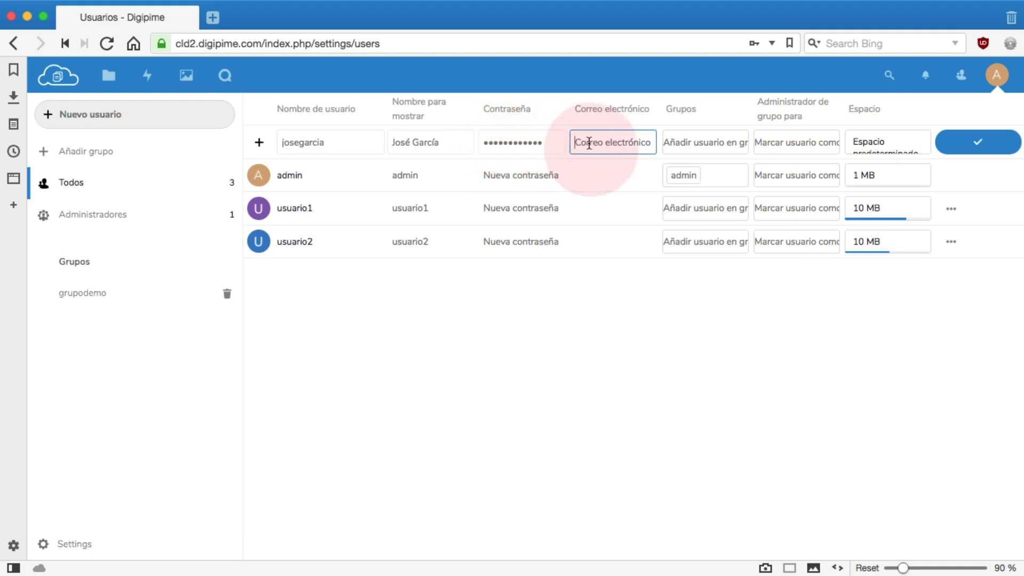
# - Assign the new user to grupodemo with a 10 MB quota and create the account
pyautogui.click(691, 143)
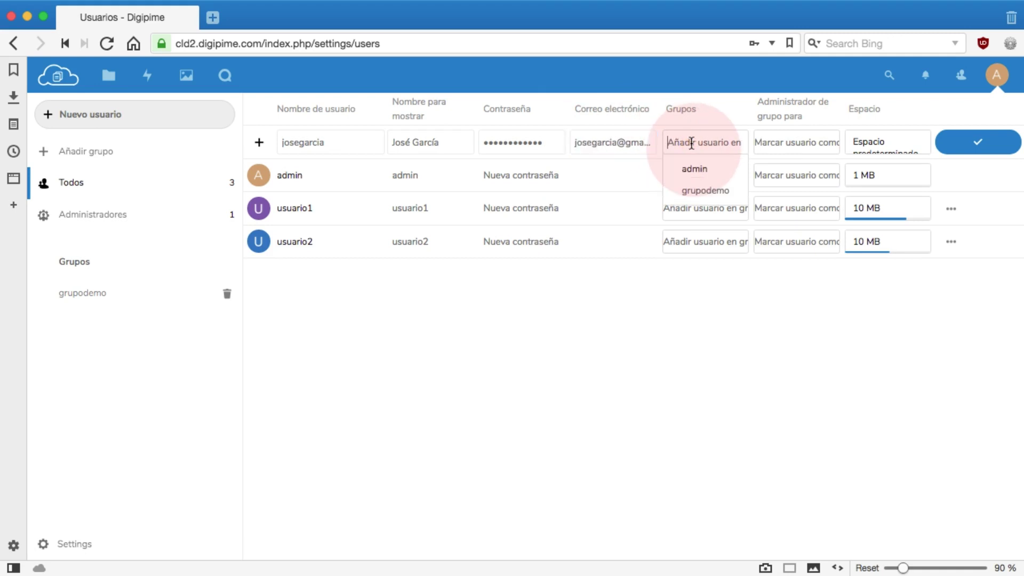
pyautogui.click(693, 192)
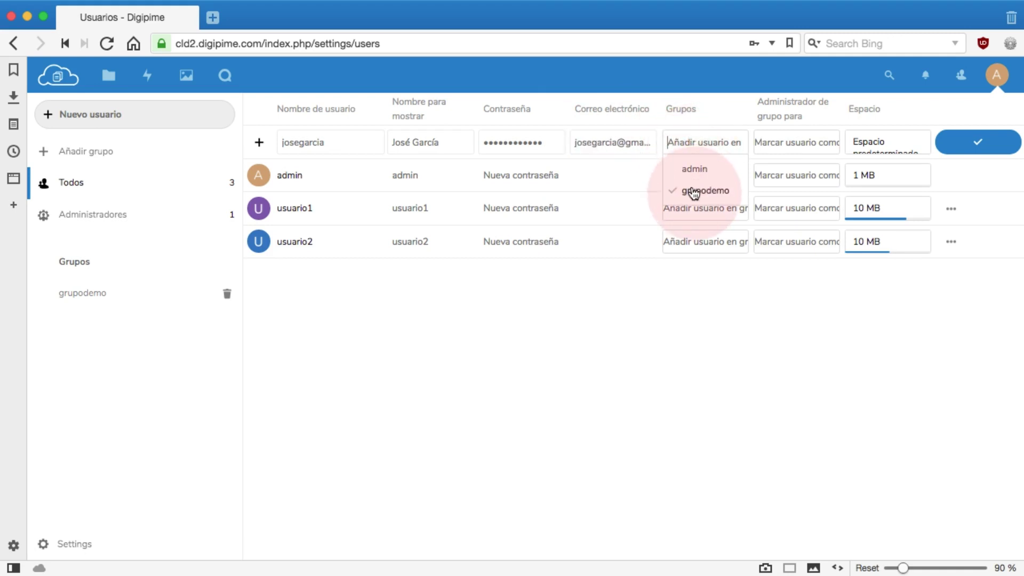
pyautogui.click(766, 140)
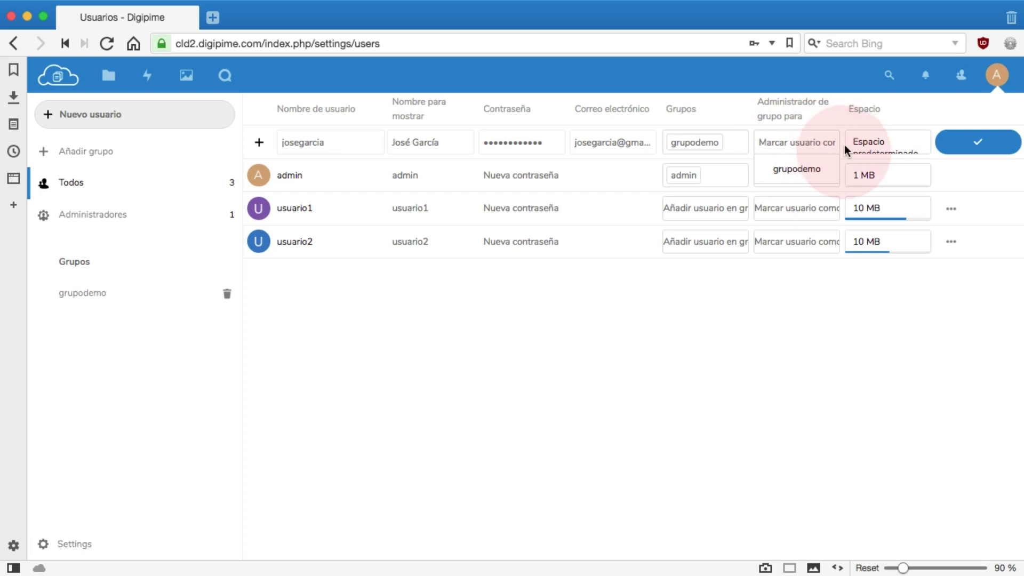
pyautogui.click(860, 143)
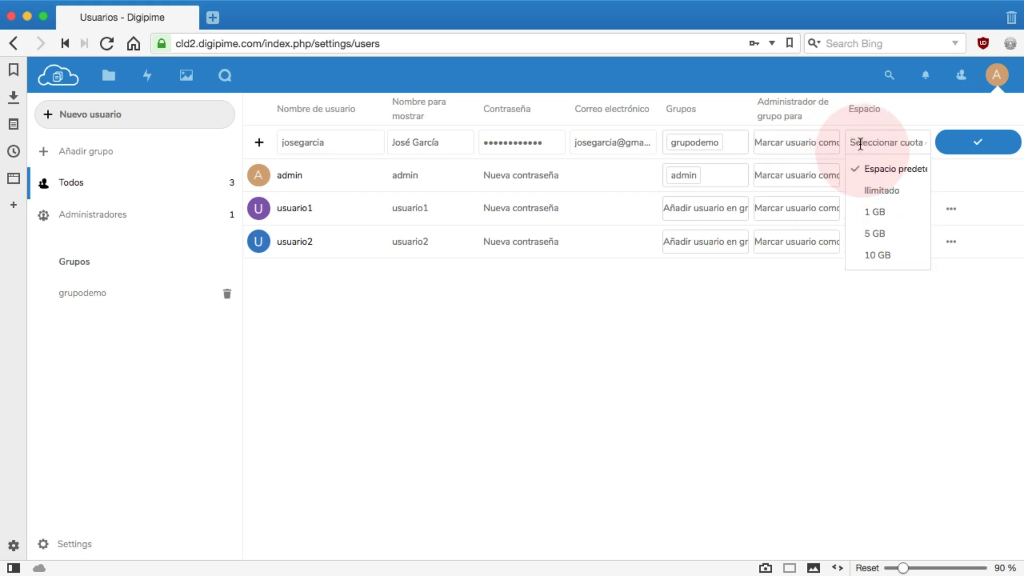
pyautogui.write('10')
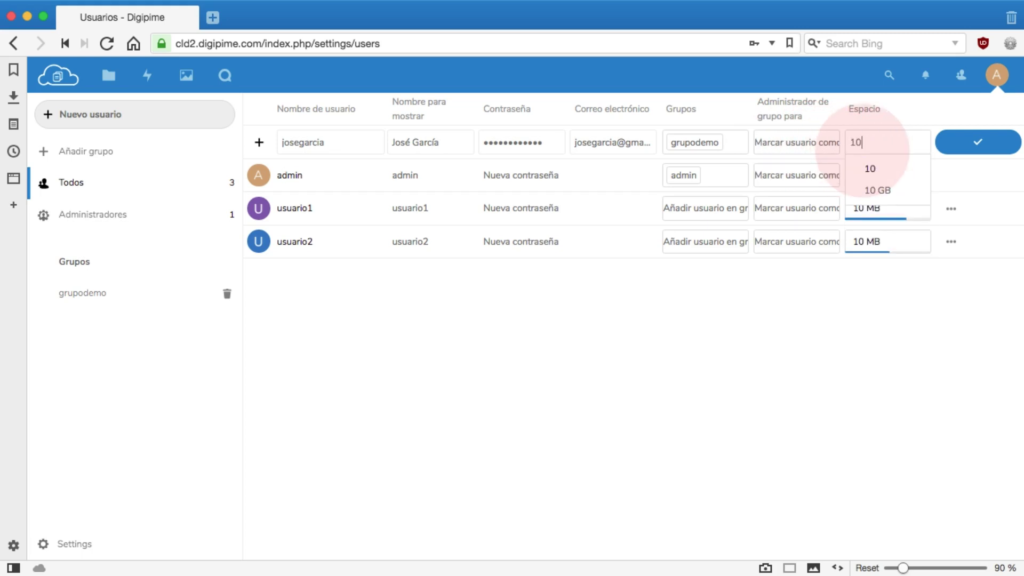
pyautogui.write(' MB')
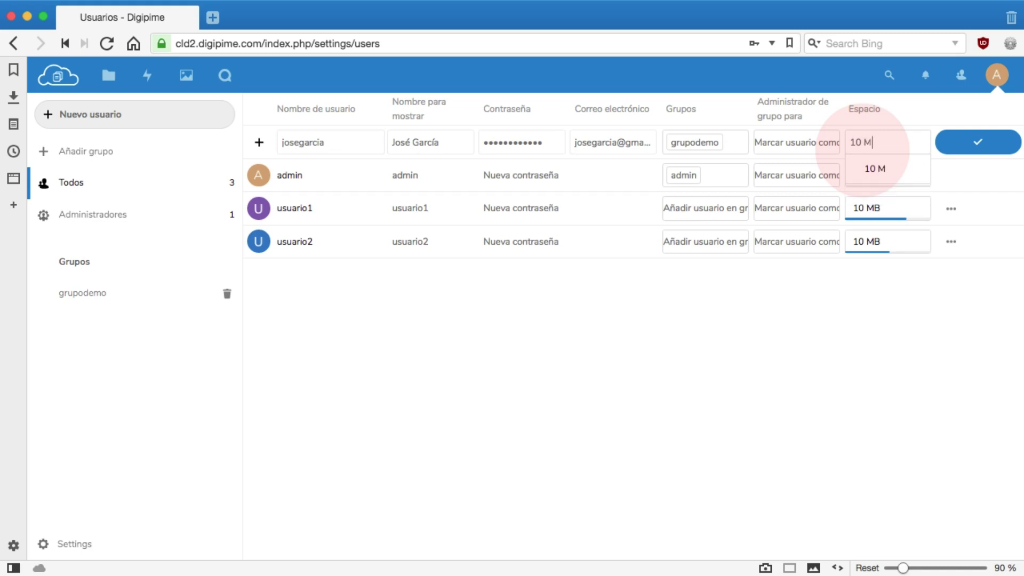
pyautogui.press('Return')
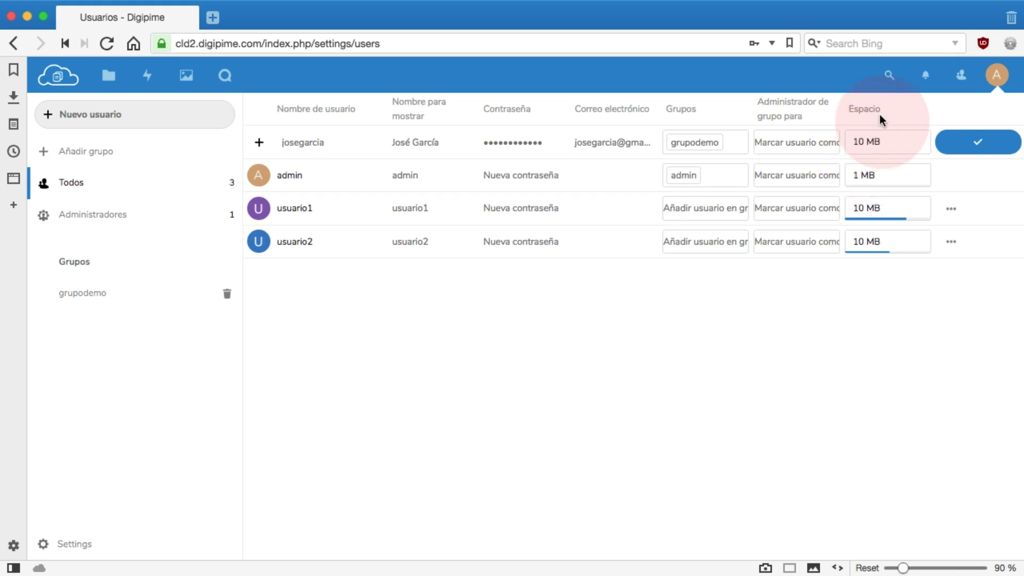
pyautogui.click(990, 145)
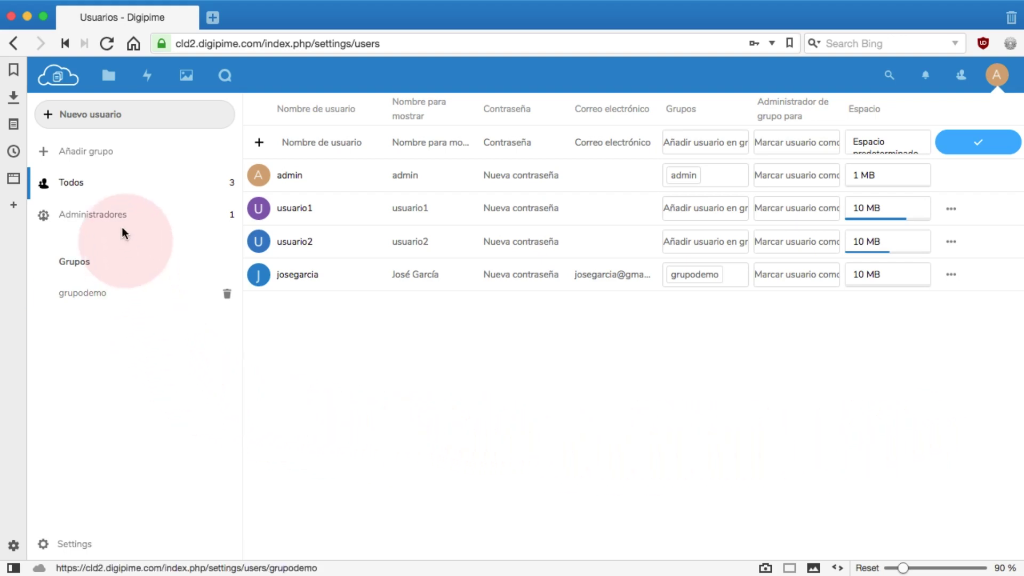
# - Add a new group named Clientes from the sidebar
pyautogui.click(103, 155)
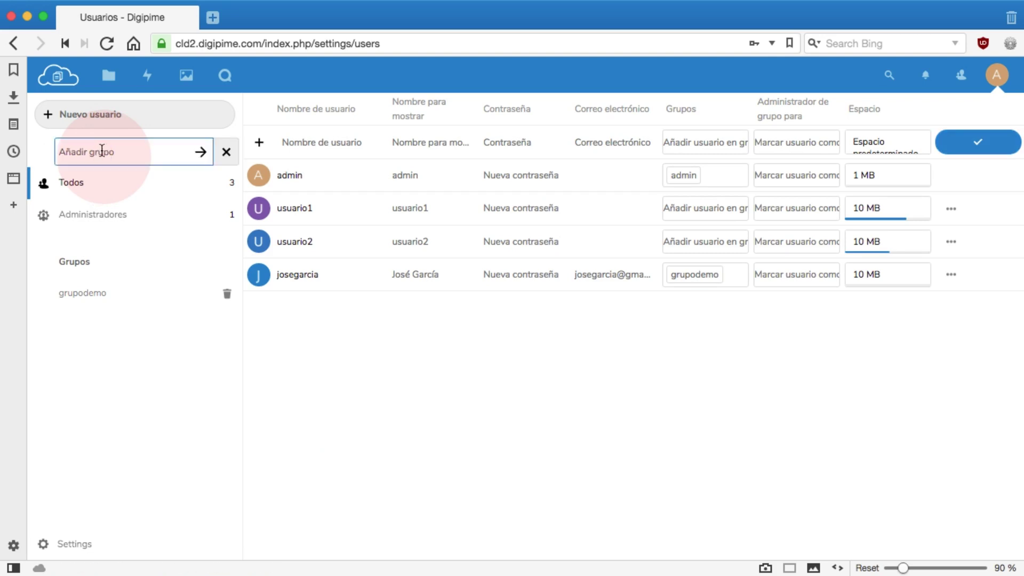
pyautogui.write('Clientes')
pyautogui.click(200, 155)
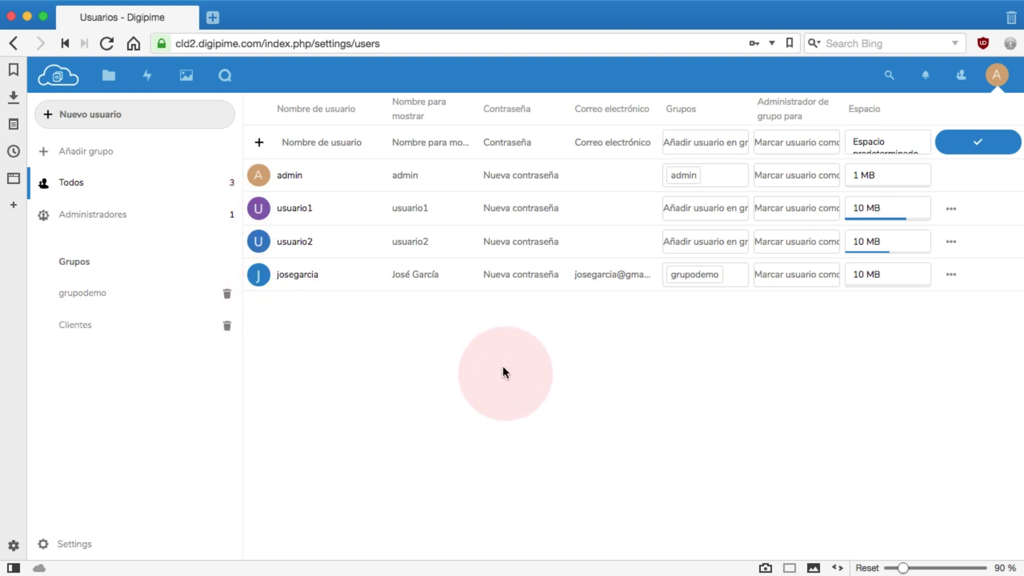
pyautogui.click(732, 272)
# - Remove the new user from grupodemo and add them to Clientes
pyautogui.click(673, 343)
pyautogui.click(713, 276)
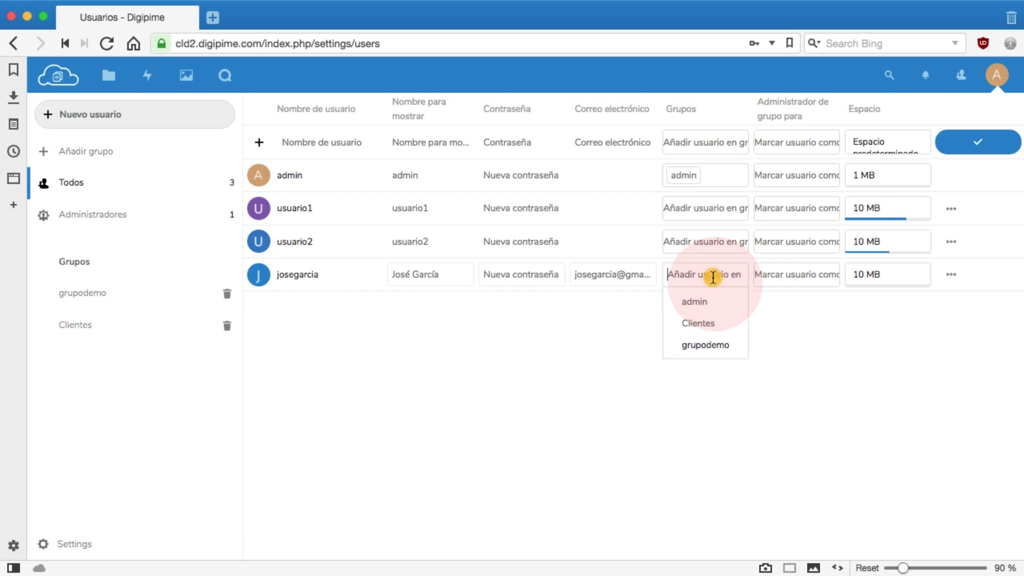
pyautogui.click(695, 325)
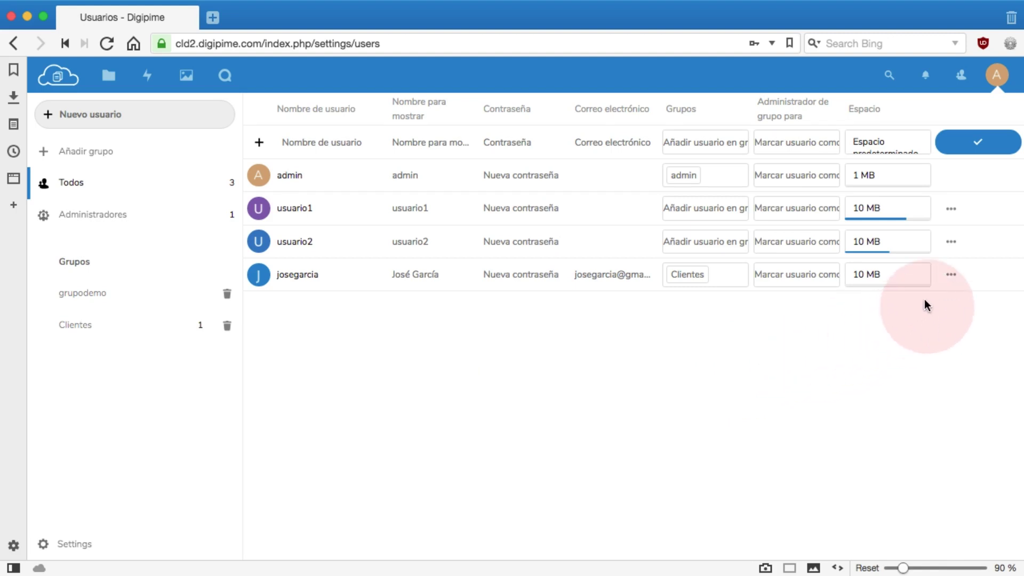
pyautogui.click(952, 276)
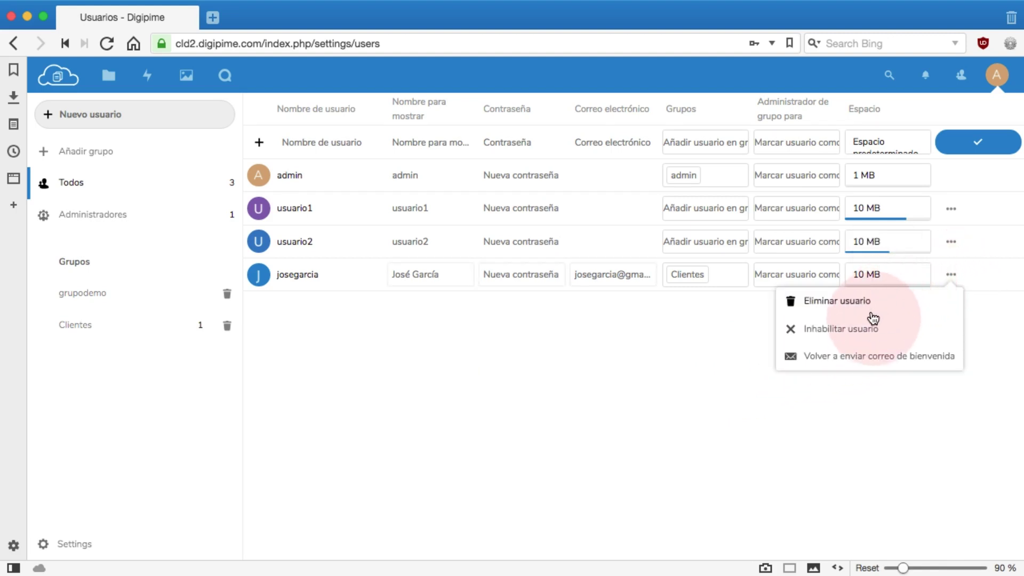
# - Disable the new user's account and view the Usuarios inhabilitados list
pyautogui.click(865, 331)
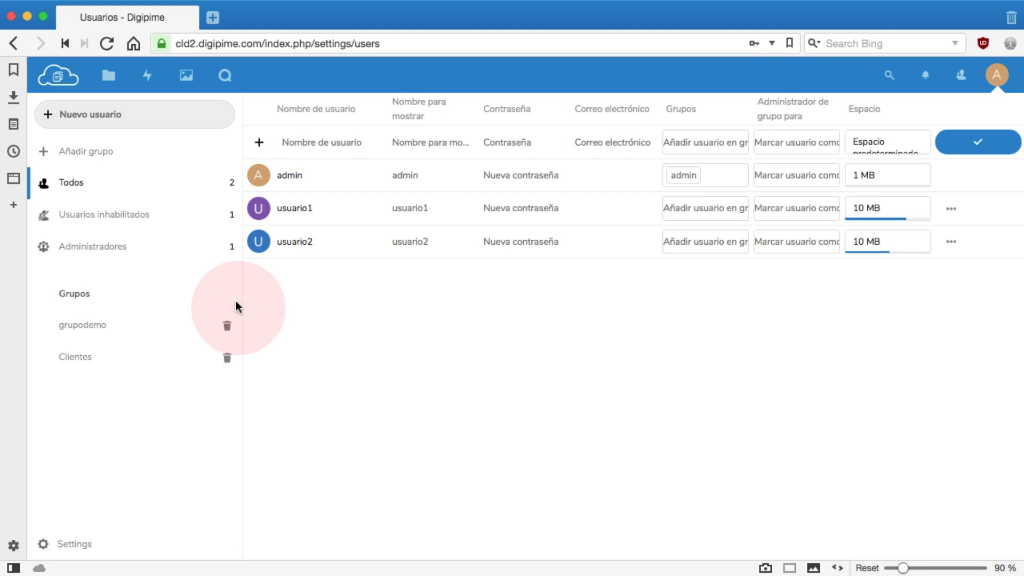
pyautogui.click(141, 219)
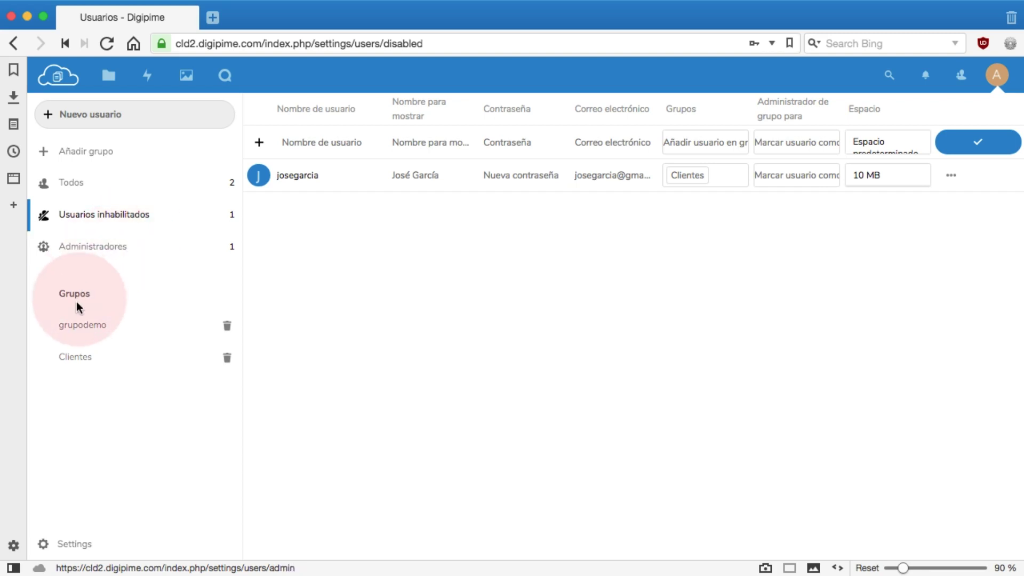
pyautogui.click(83, 362)
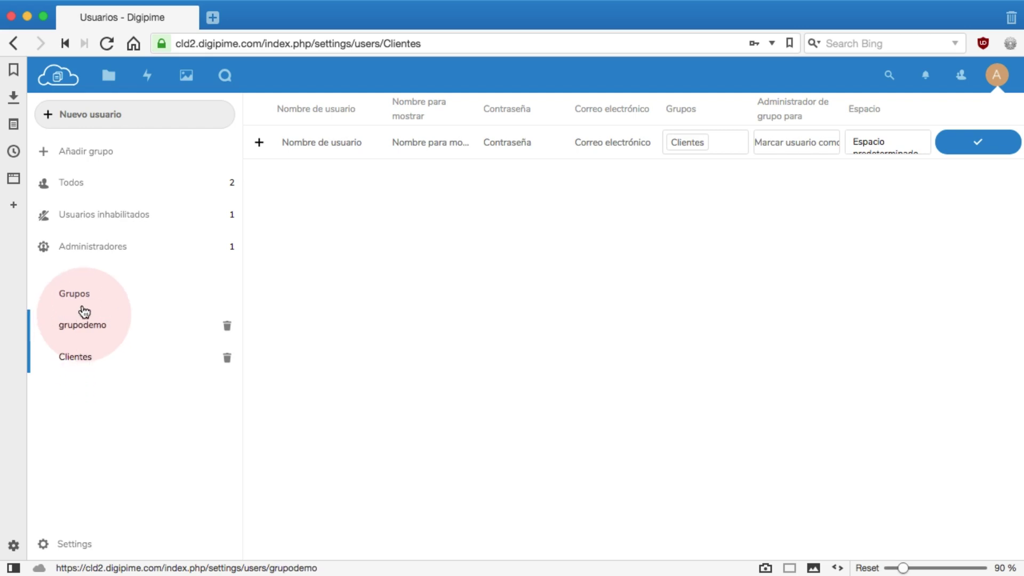
# - Delete the disabled user via Eliminar usuario, emptying the disabled-users list
pyautogui.click(115, 219)
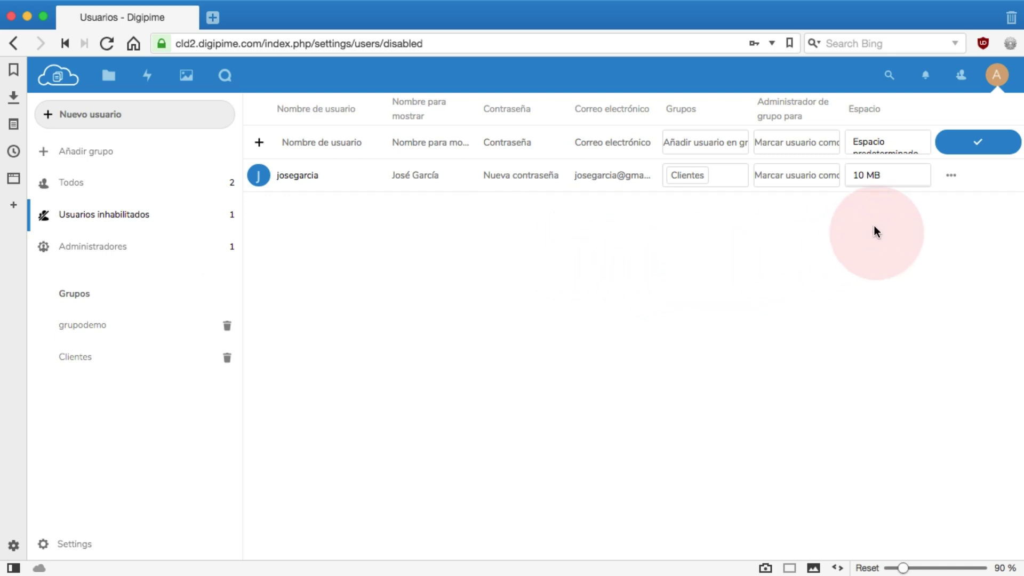
pyautogui.click(951, 176)
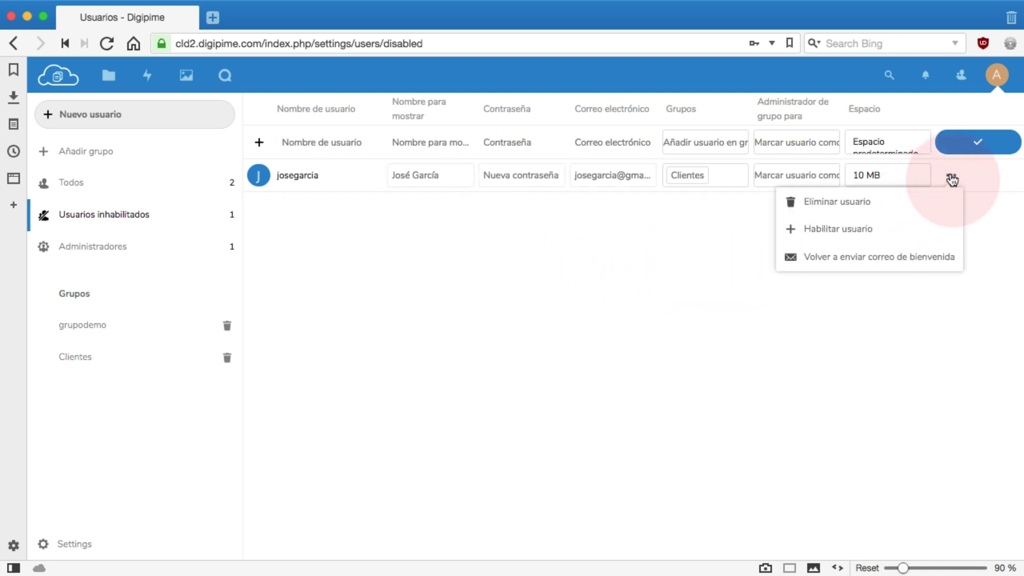
pyautogui.click(858, 203)
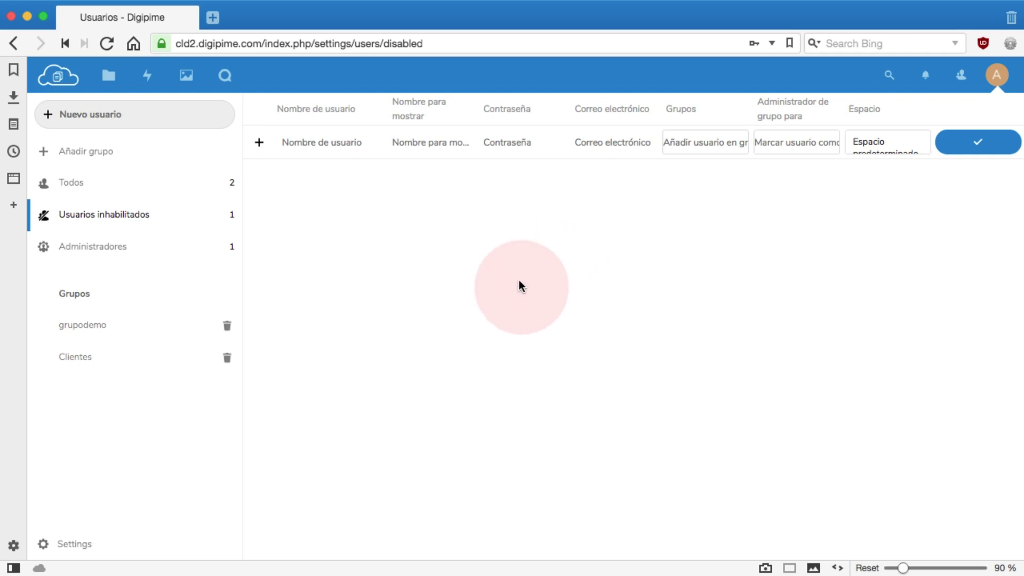
# - Delete the Clientes group, confirming with Sí, then choose Cerrar sesión to sign out
pyautogui.click(227, 358)
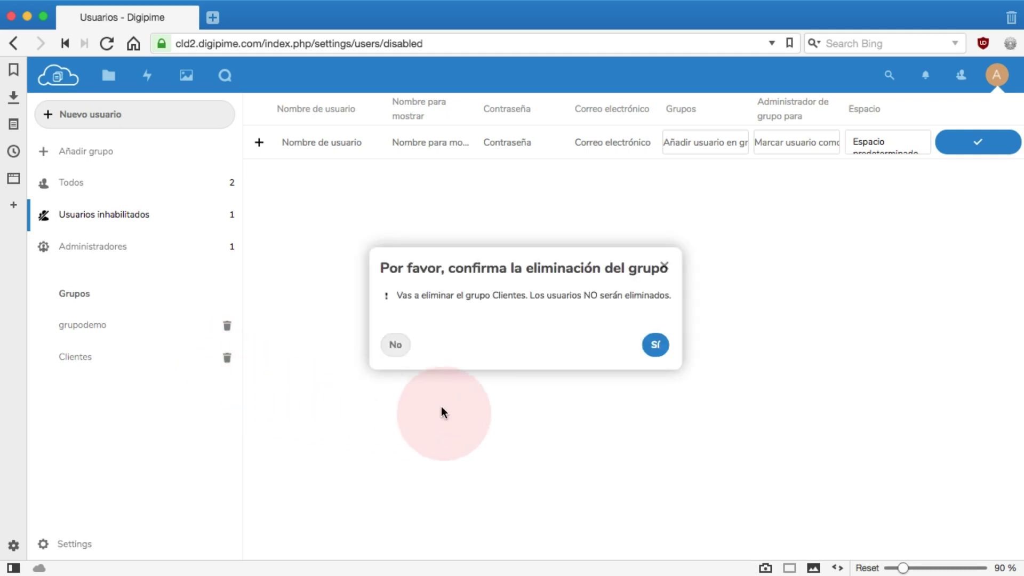
pyautogui.click(656, 345)
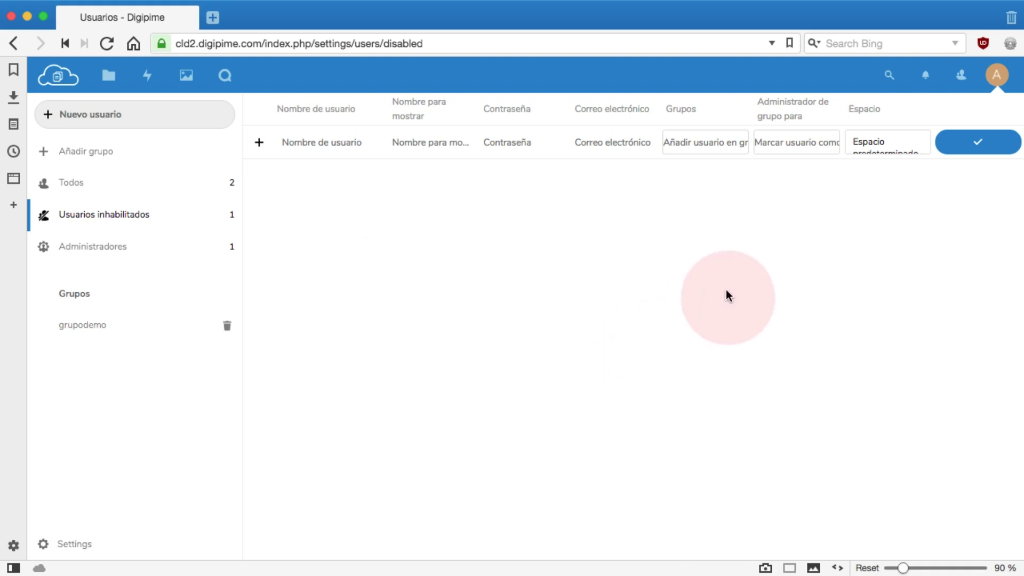
pyautogui.click(996, 75)
pyautogui.click(974, 223)
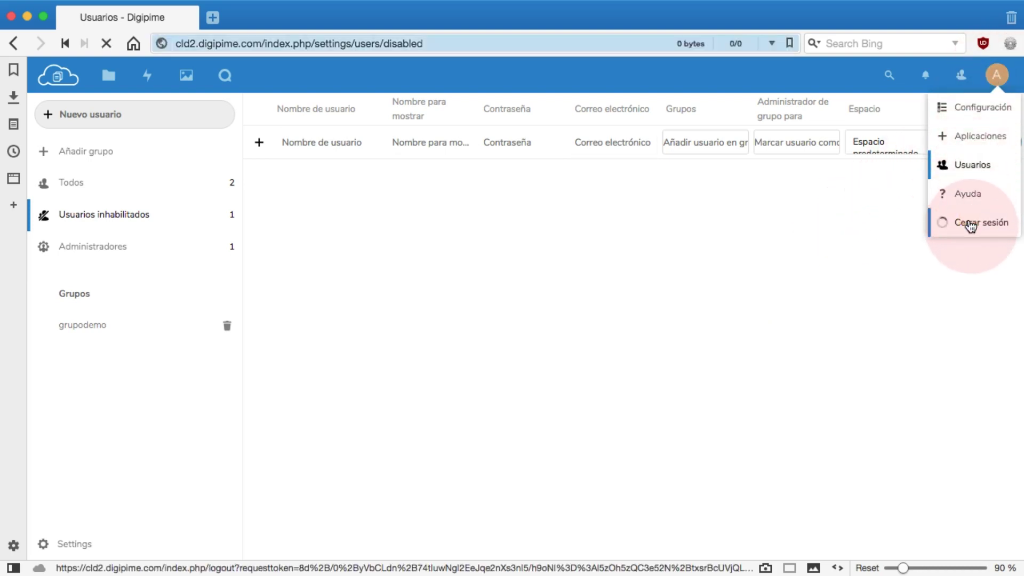